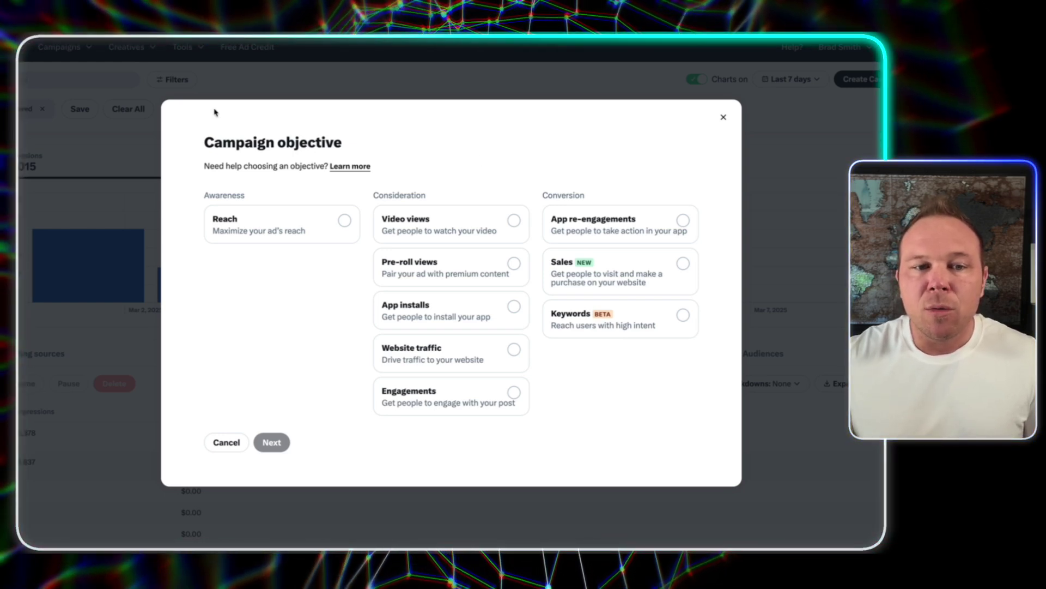
Choose Reach as the campaign objective for the new campaign.
{"action": "left_click_drag", "start_coordinate": [202, 142], "coordinate": [362, 144]}
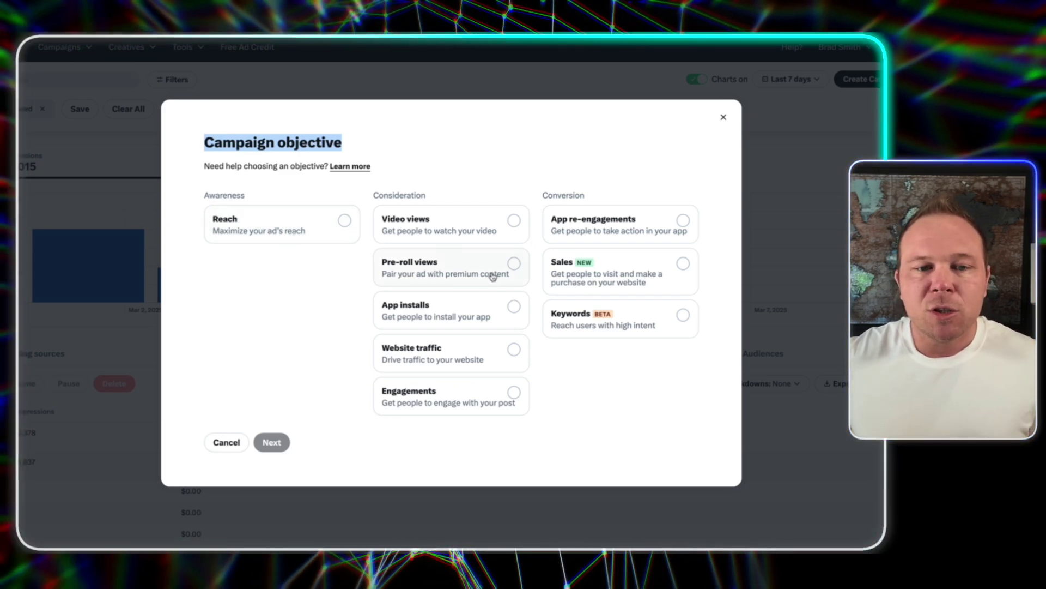
{"action": "left_click", "coordinate": [332, 223]}
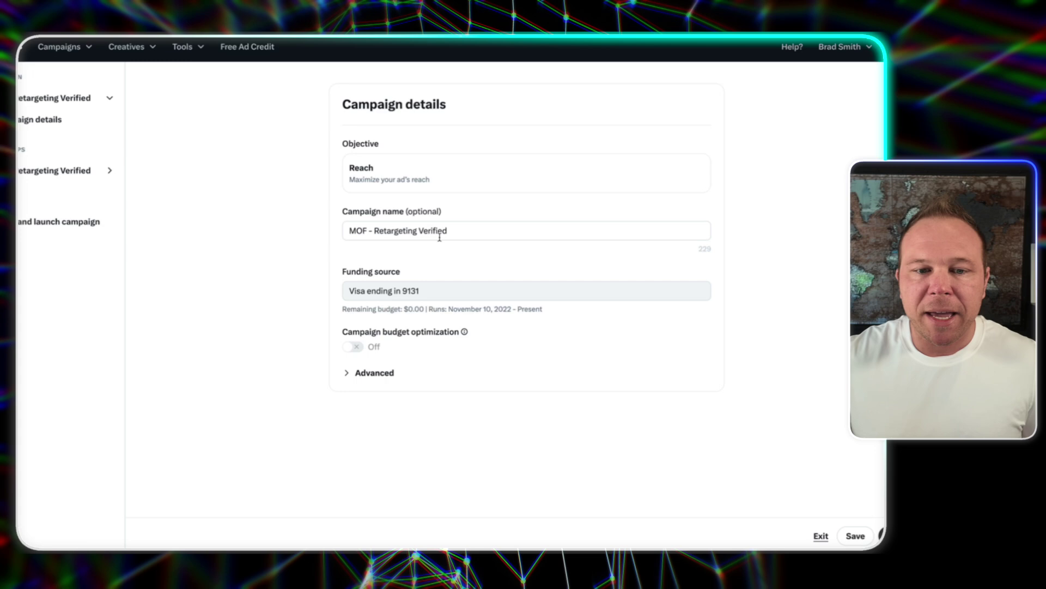
Confirm the campaign name 'MOF - Retargeting Verified' and continue to the ad group details.
{"action": "left_click_drag", "start_coordinate": [461, 230], "coordinate": [290, 229]}
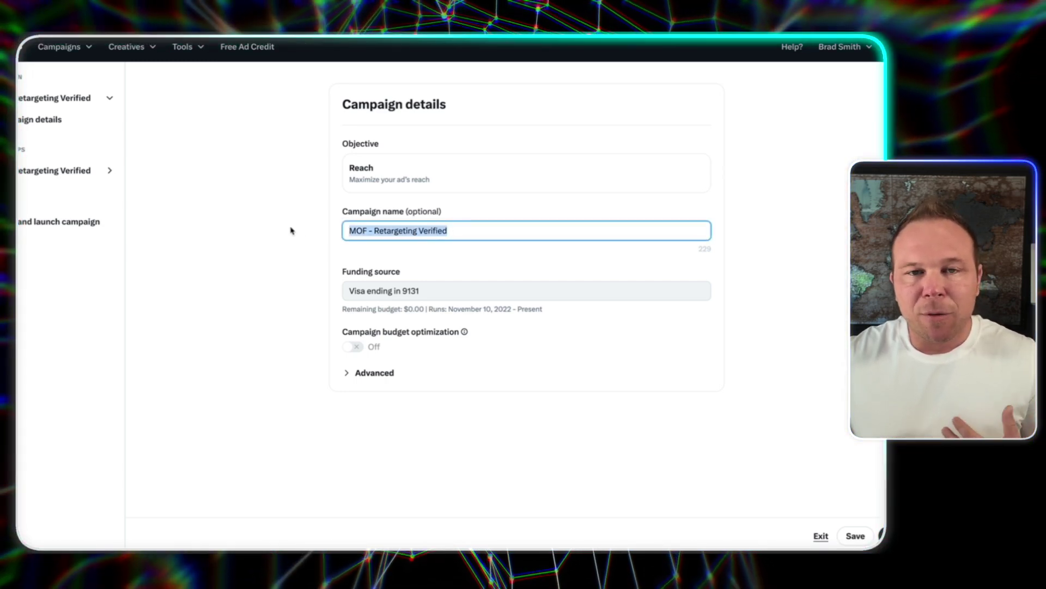
{"action": "left_click_drag", "start_coordinate": [418, 231], "coordinate": [480, 232]}
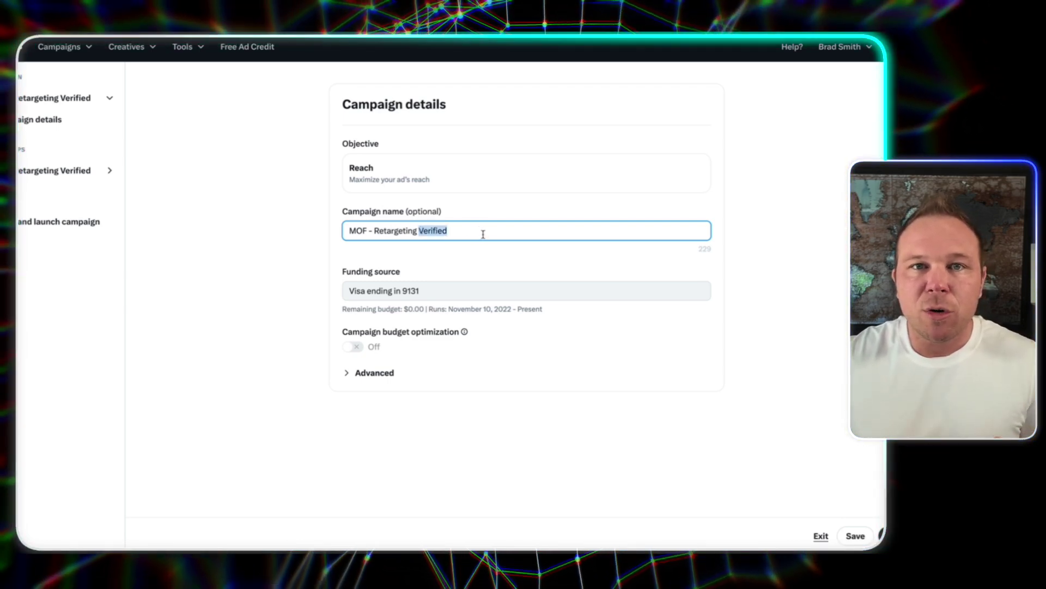
{"action": "left_click", "coordinate": [881, 535]}
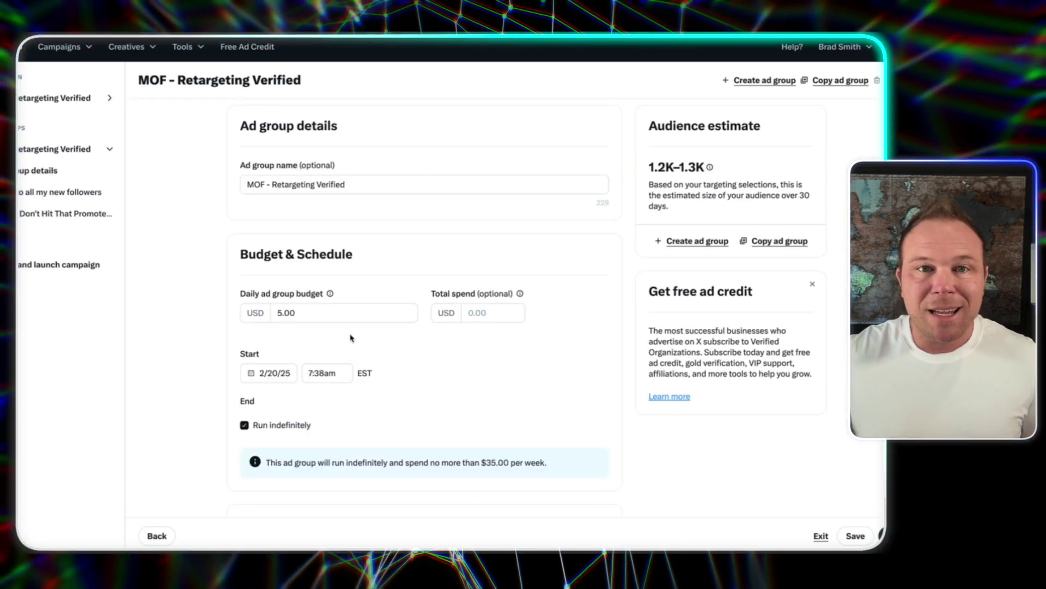
{"action": "scroll", "coordinate": [351, 338], "scroll_direction": "down", "scroll_amount": 1}
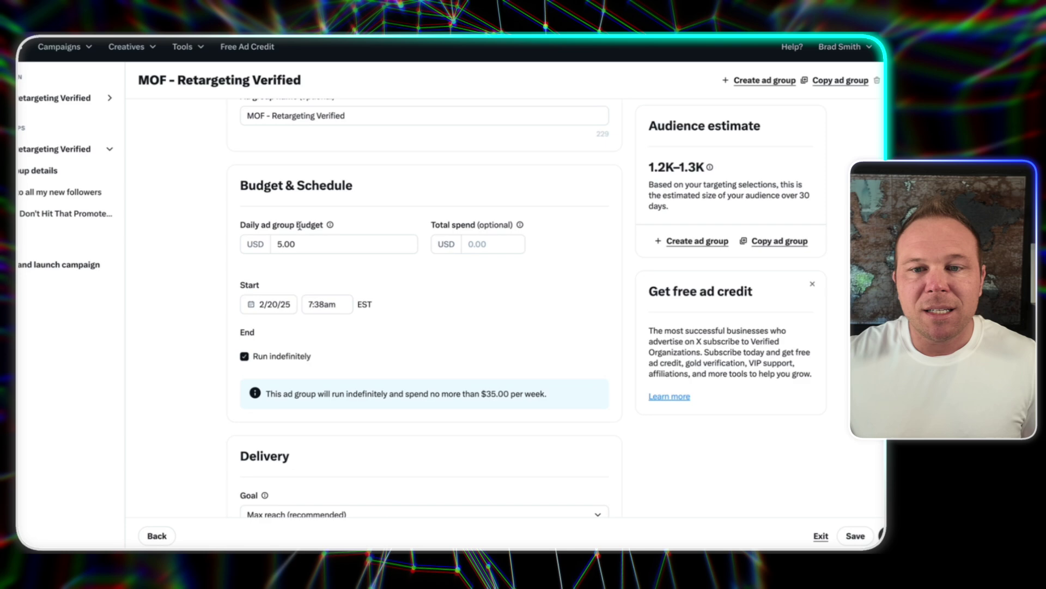
{"action": "left_click_drag", "start_coordinate": [648, 167], "coordinate": [749, 176]}
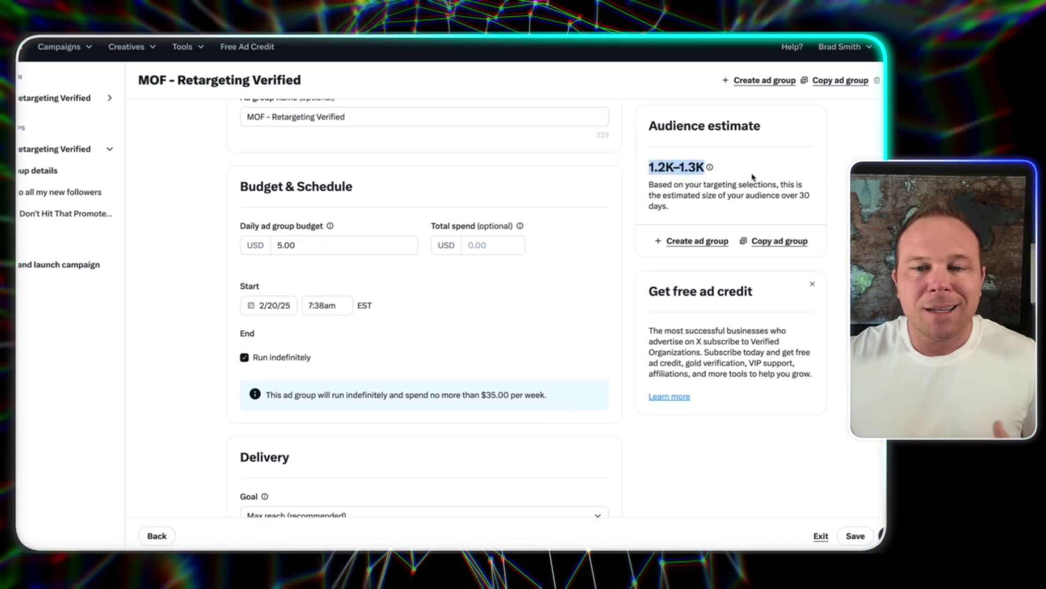
{"action": "scroll", "coordinate": [430, 262], "scroll_direction": "down", "scroll_amount": 5}
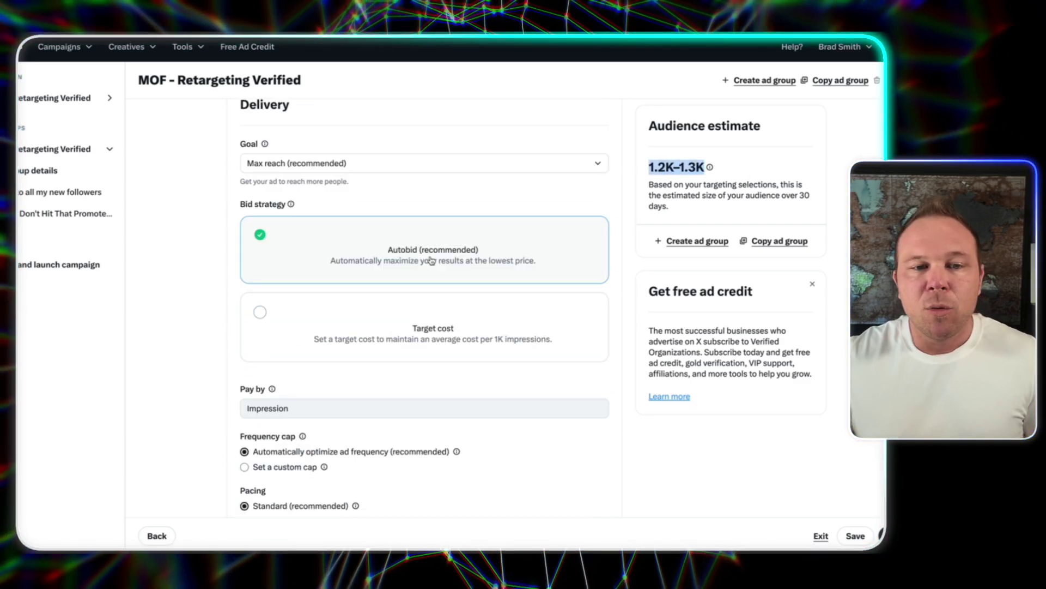
{"action": "left_click", "coordinate": [371, 149]}
{"action": "left_click", "coordinate": [371, 148]}
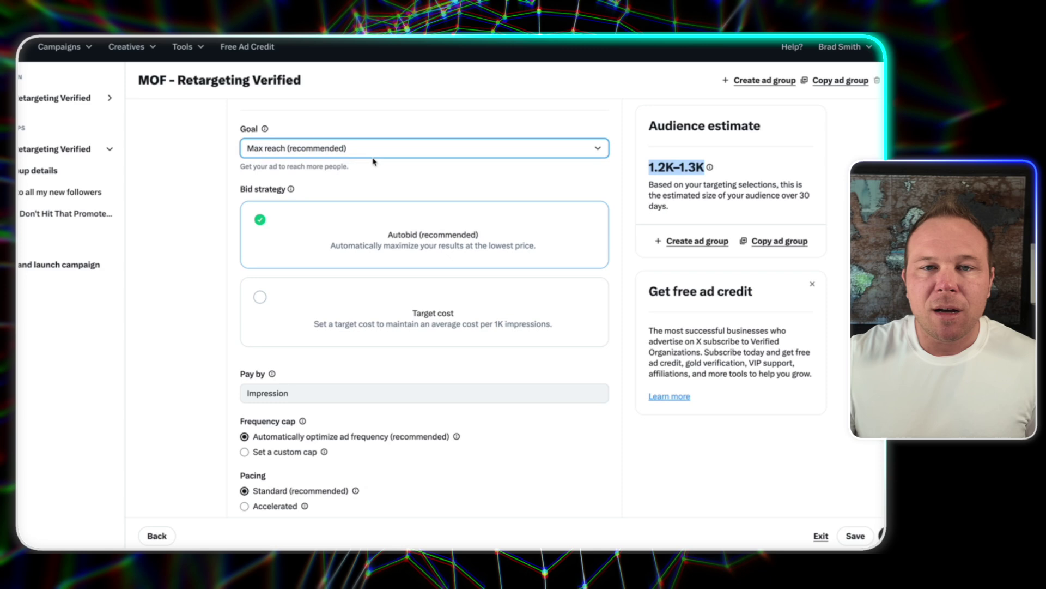
{"action": "scroll", "coordinate": [374, 160], "scroll_direction": "down", "scroll_amount": 5}
{"action": "scroll", "coordinate": [371, 160], "scroll_direction": "down", "scroll_amount": 7}
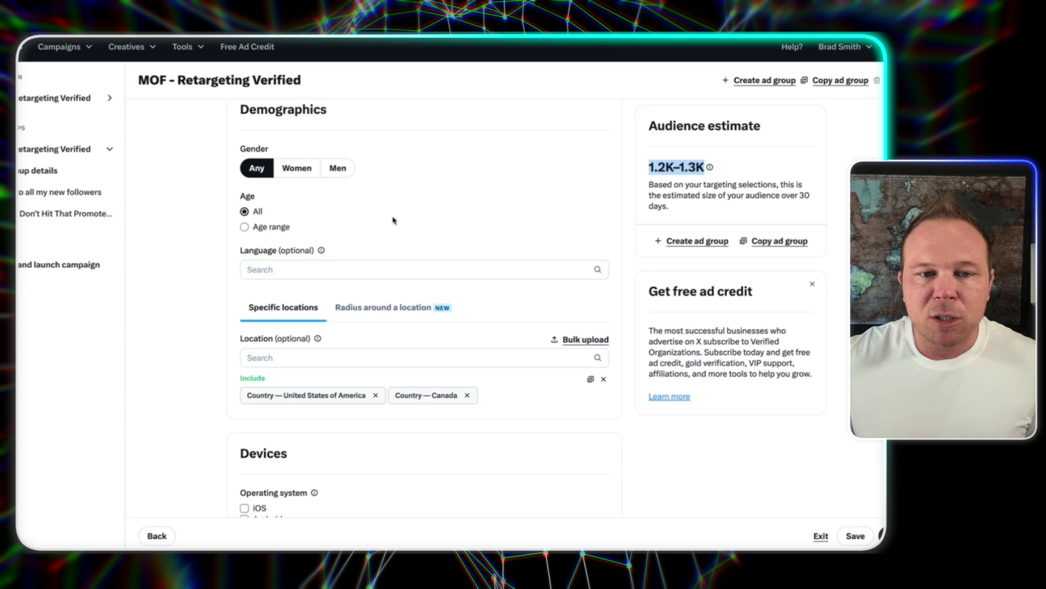
Add United Kingdom and United Arab Emirates to the ad group's target locations.
{"action": "scroll", "coordinate": [392, 218], "scroll_direction": "down", "scroll_amount": 2}
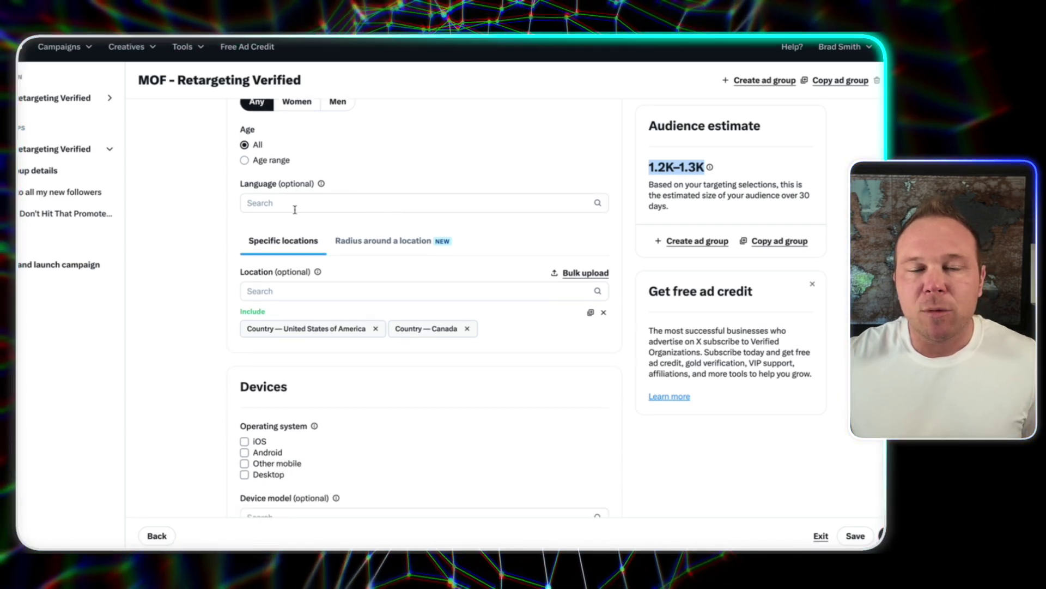
{"action": "scroll", "coordinate": [411, 215], "scroll_direction": "down", "scroll_amount": 1}
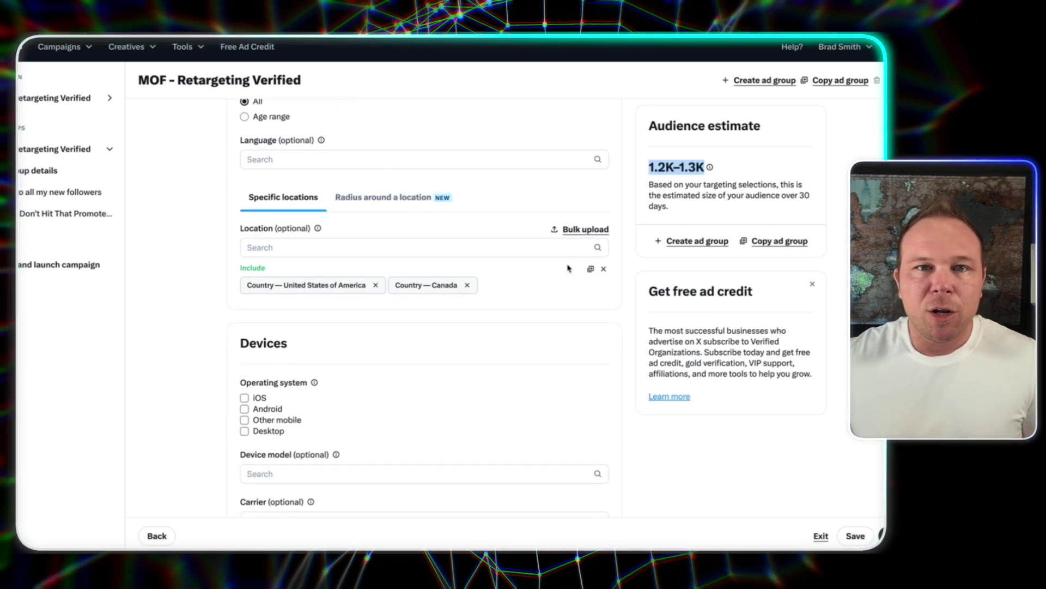
{"action": "scroll", "coordinate": [541, 299], "scroll_direction": "down", "scroll_amount": 1}
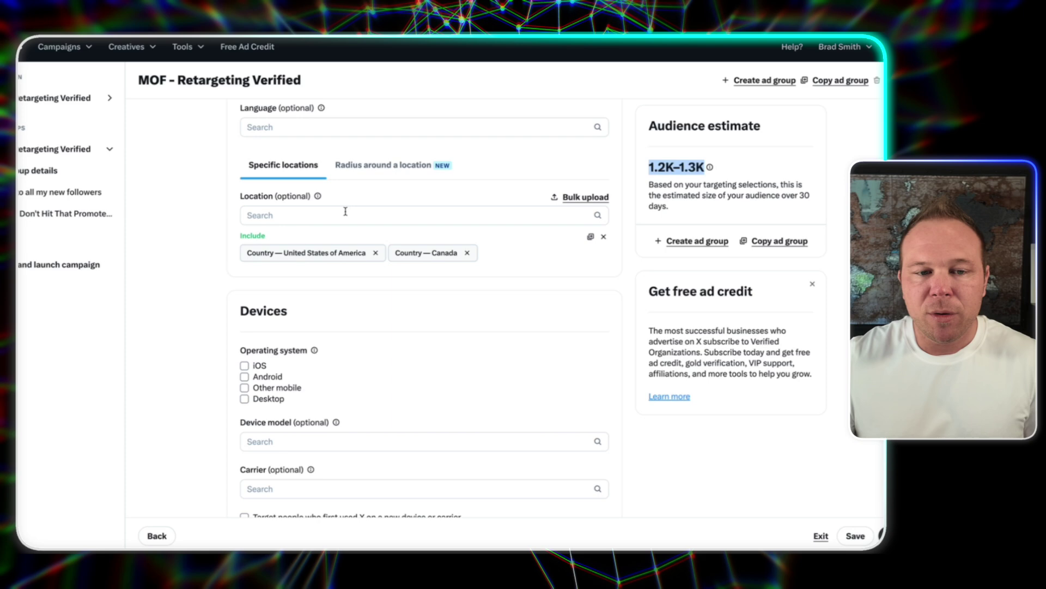
{"action": "left_click", "coordinate": [345, 215]}
{"action": "type", "text": "united"}
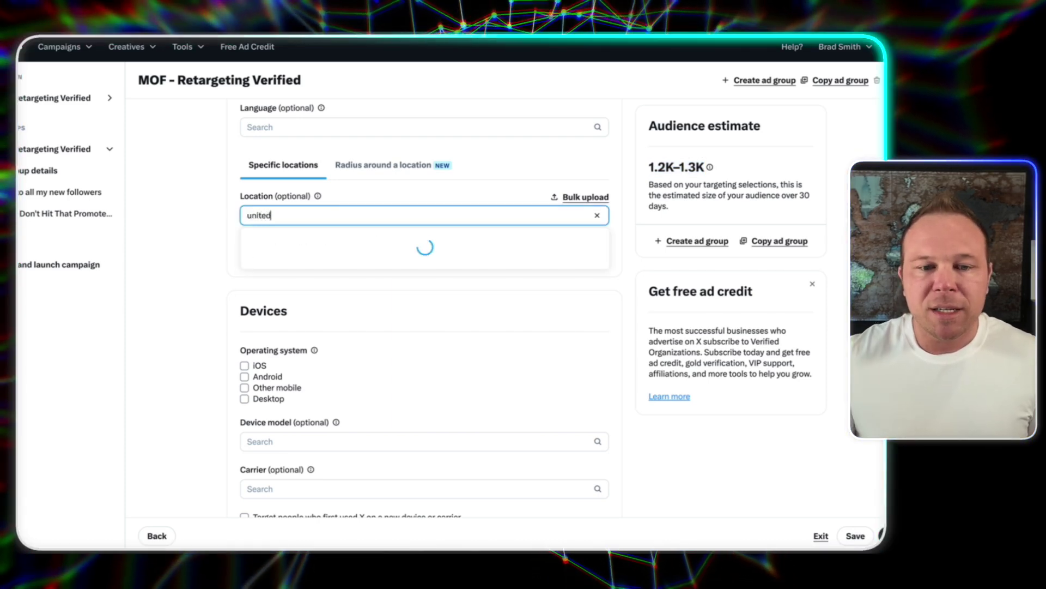
{"action": "left_click", "coordinate": [346, 260]}
{"action": "left_click", "coordinate": [345, 278]}
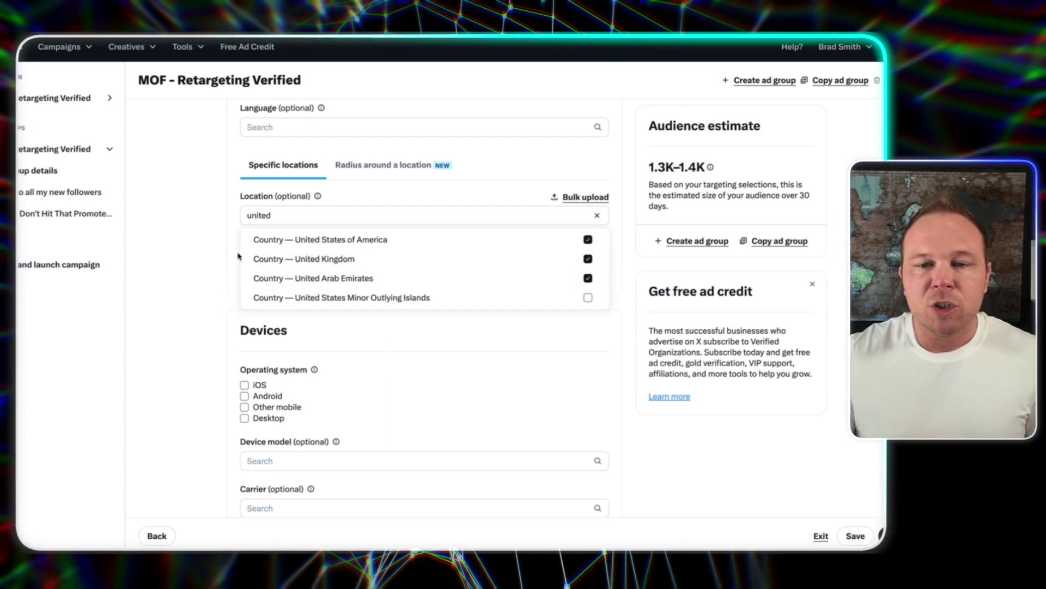
{"action": "left_click", "coordinate": [200, 249]}
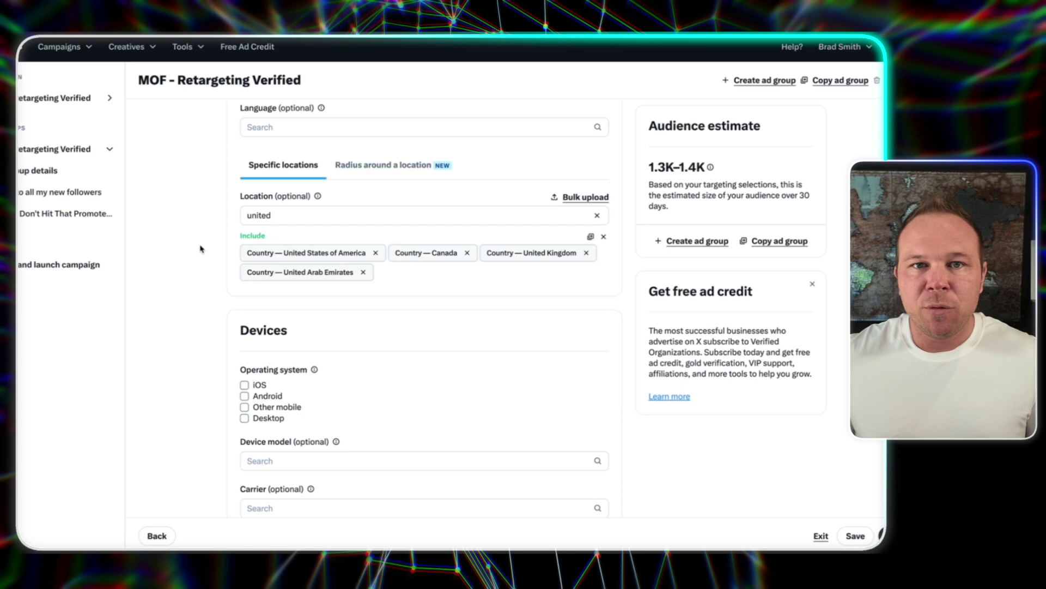
Review the keyword and interest targeting labels, including Movies and TV shows.
{"action": "scroll", "coordinate": [213, 247], "scroll_direction": "down", "scroll_amount": 5}
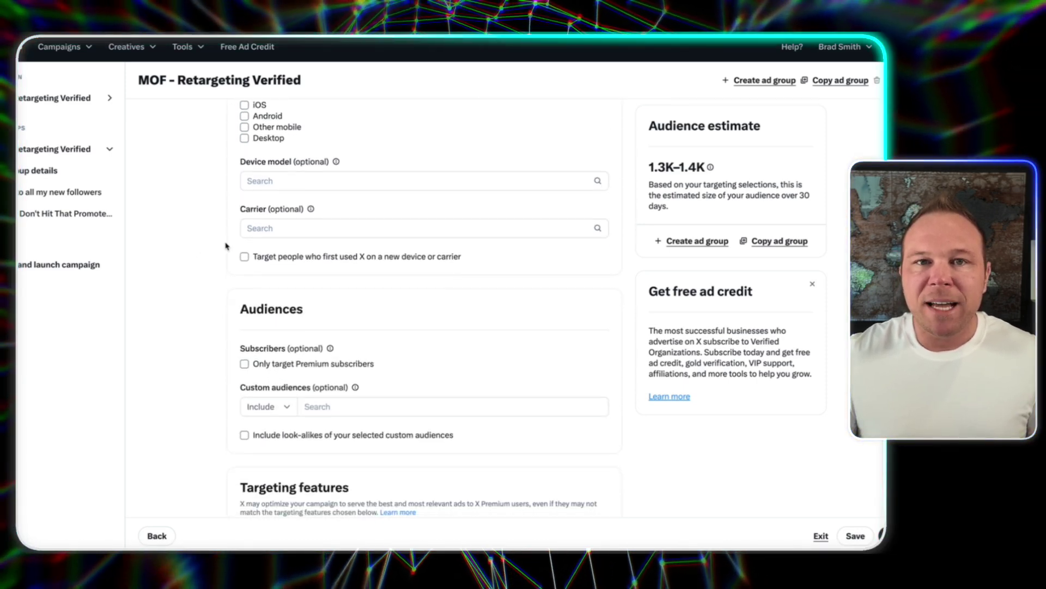
{"action": "scroll", "coordinate": [226, 245], "scroll_direction": "down", "scroll_amount": 7}
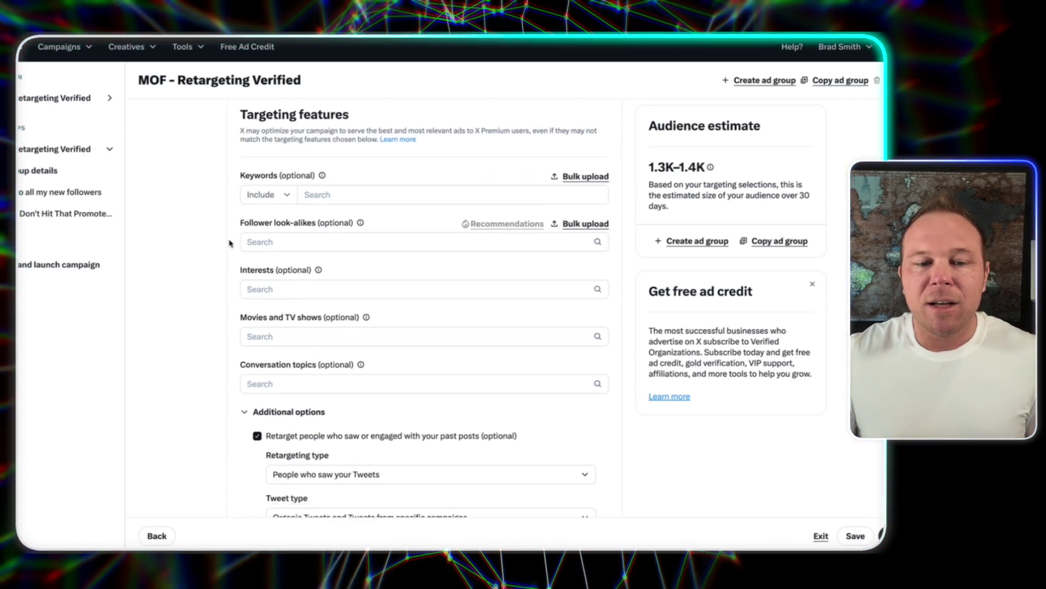
{"action": "scroll", "coordinate": [229, 243], "scroll_direction": "up", "scroll_amount": 1}
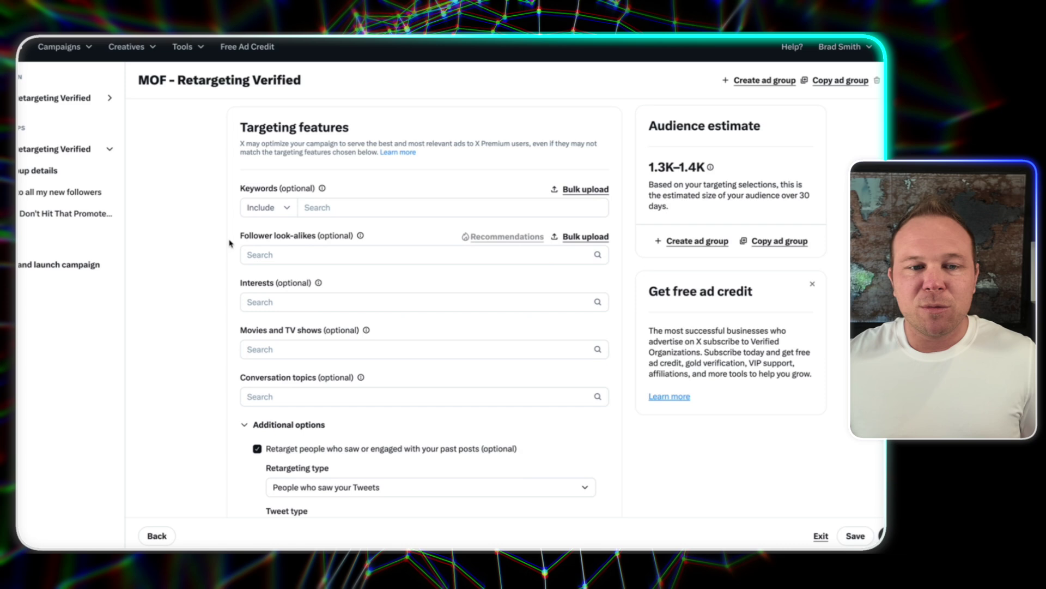
{"action": "left_click_drag", "start_coordinate": [230, 175], "coordinate": [427, 344]}
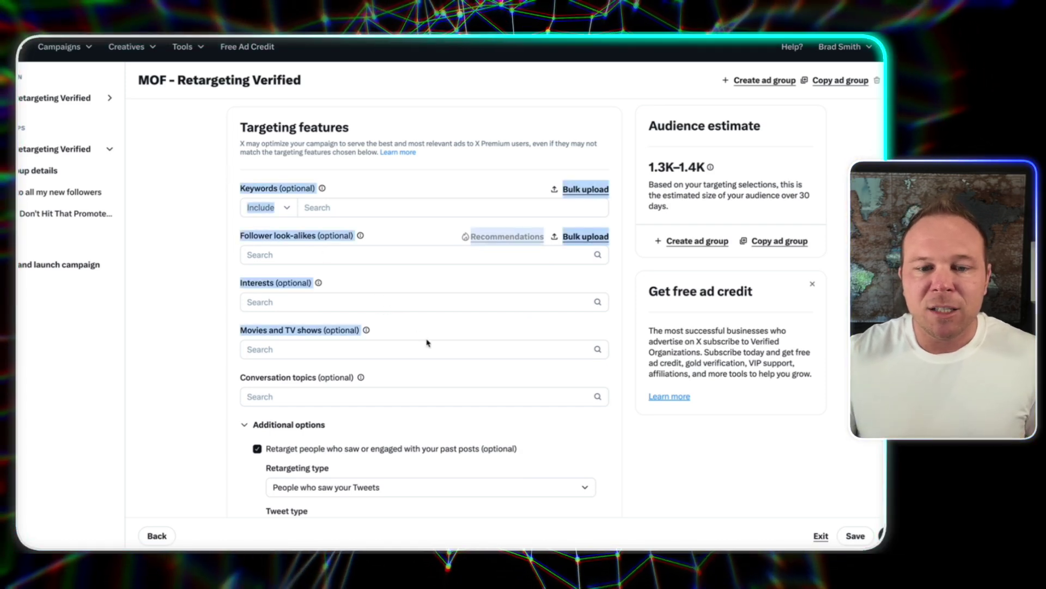
{"action": "left_click", "coordinate": [426, 282]}
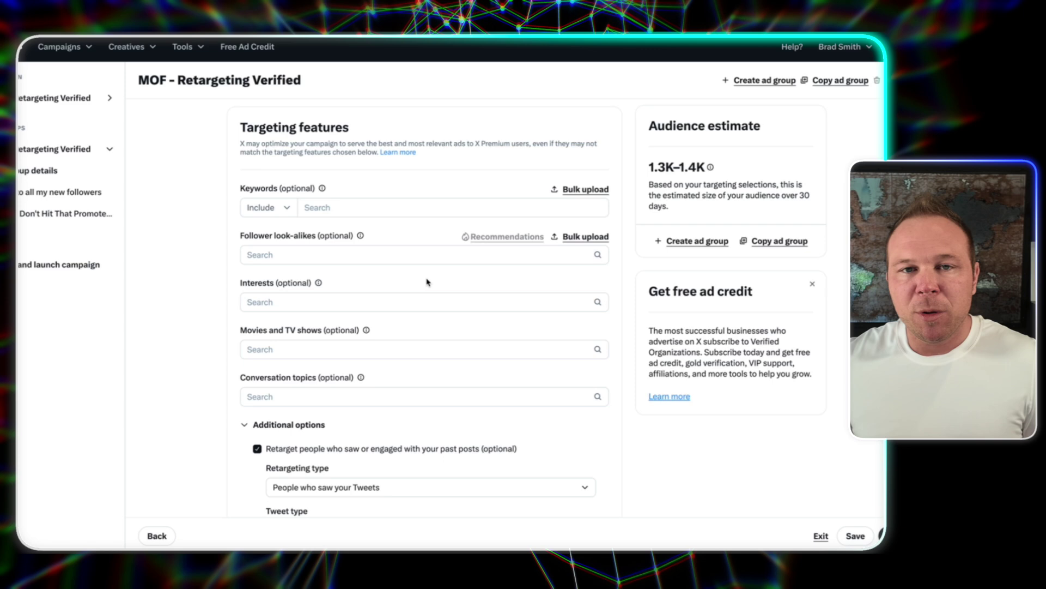
Retarget people who saw organic Tweets and the Follower - Premium Only - Sales Campaign.
{"action": "scroll", "coordinate": [427, 281], "scroll_direction": "down", "scroll_amount": 4}
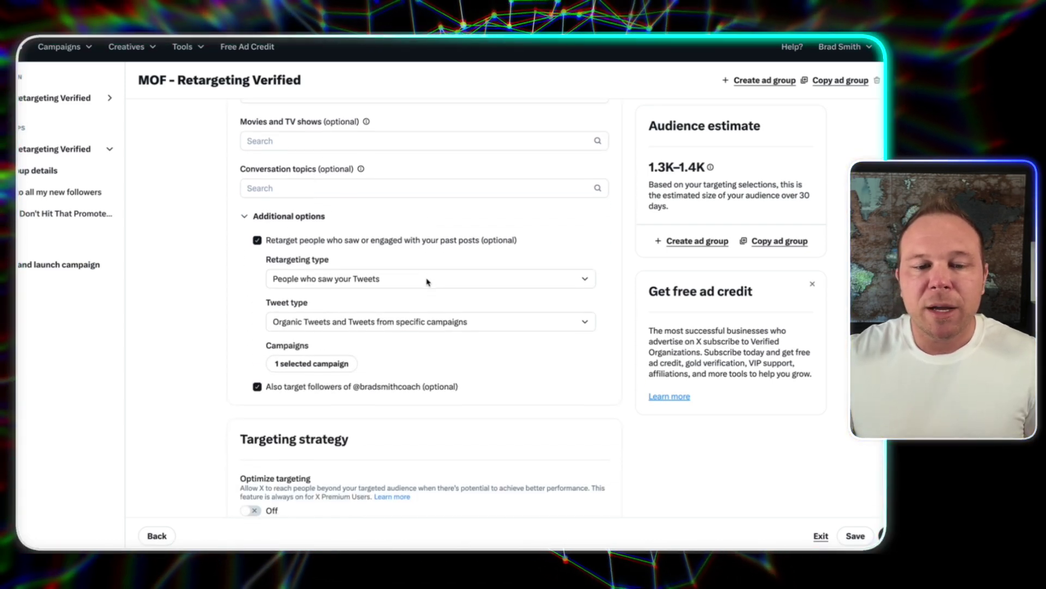
{"action": "scroll", "coordinate": [427, 281], "scroll_direction": "down", "scroll_amount": 1}
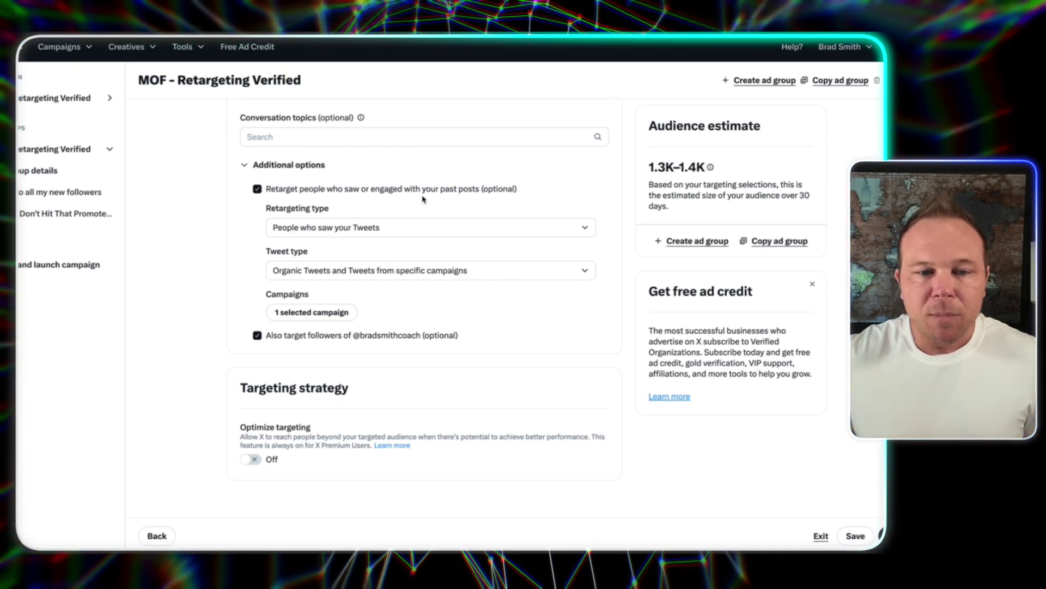
{"action": "left_click", "coordinate": [349, 230]}
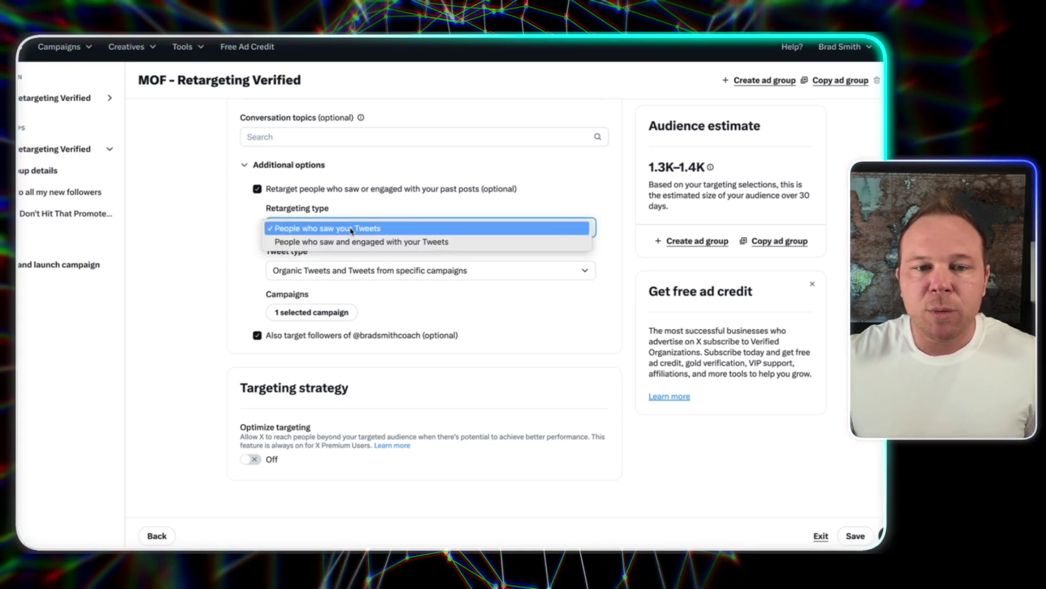
{"action": "left_click", "coordinate": [349, 230]}
{"action": "left_click", "coordinate": [383, 273]}
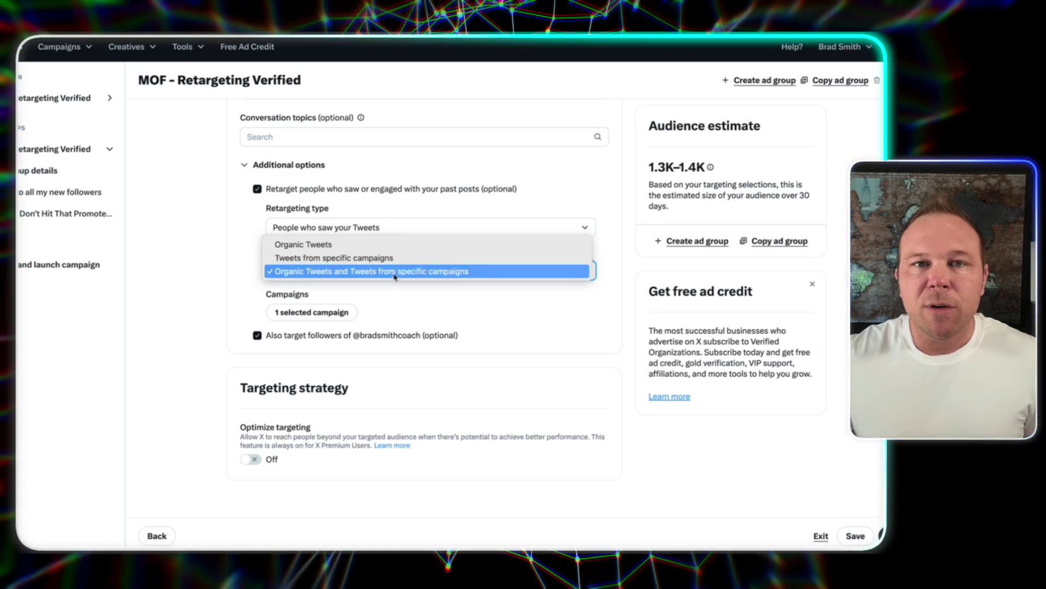
{"action": "left_click", "coordinate": [400, 272]}
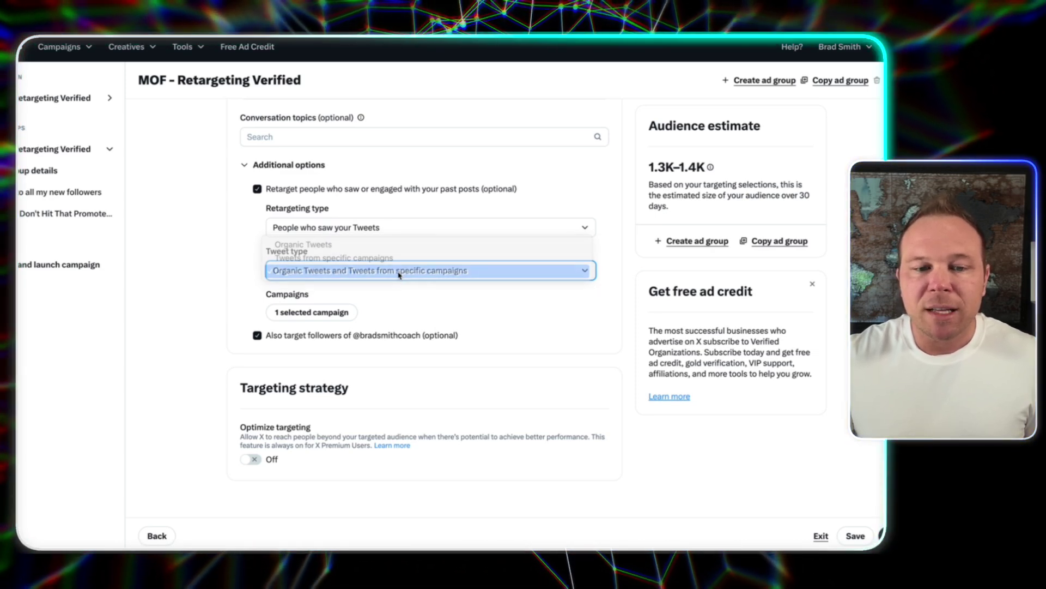
{"action": "left_click", "coordinate": [292, 313]}
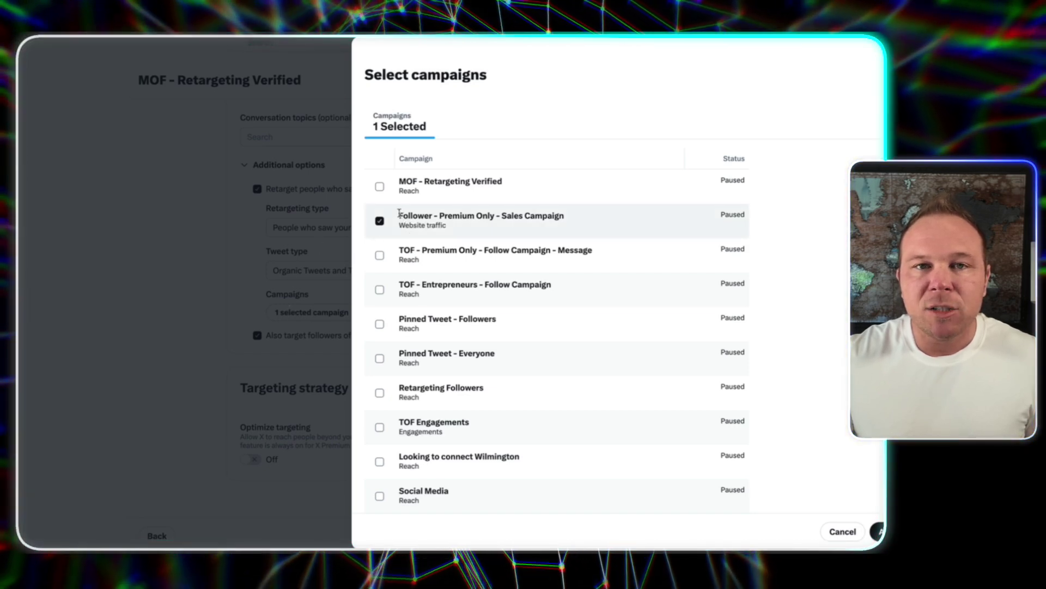
{"action": "left_click_drag", "start_coordinate": [400, 216], "coordinate": [561, 225]}
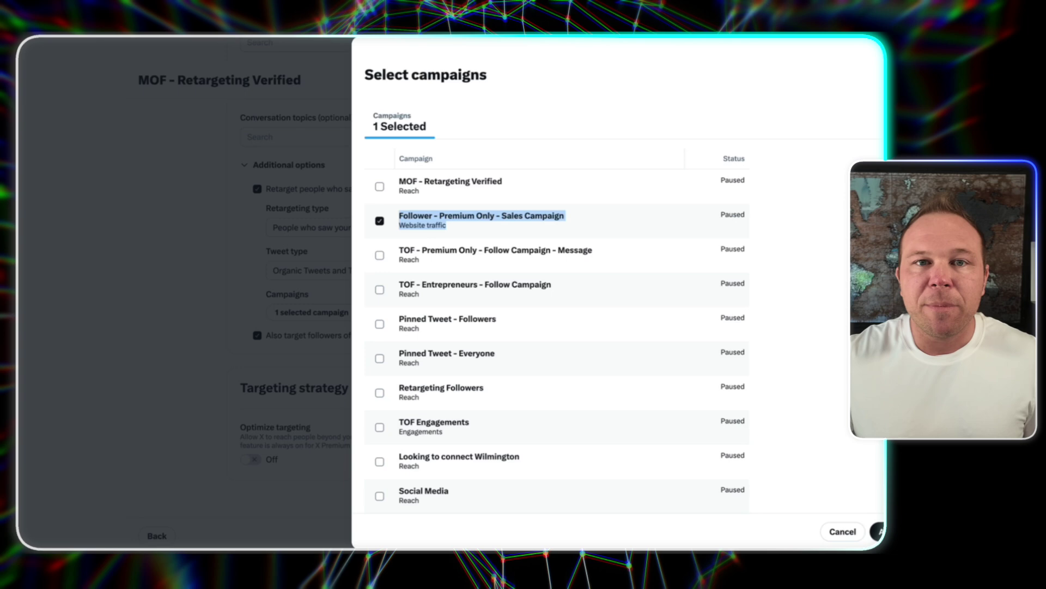
{"action": "left_click", "coordinate": [879, 531]}
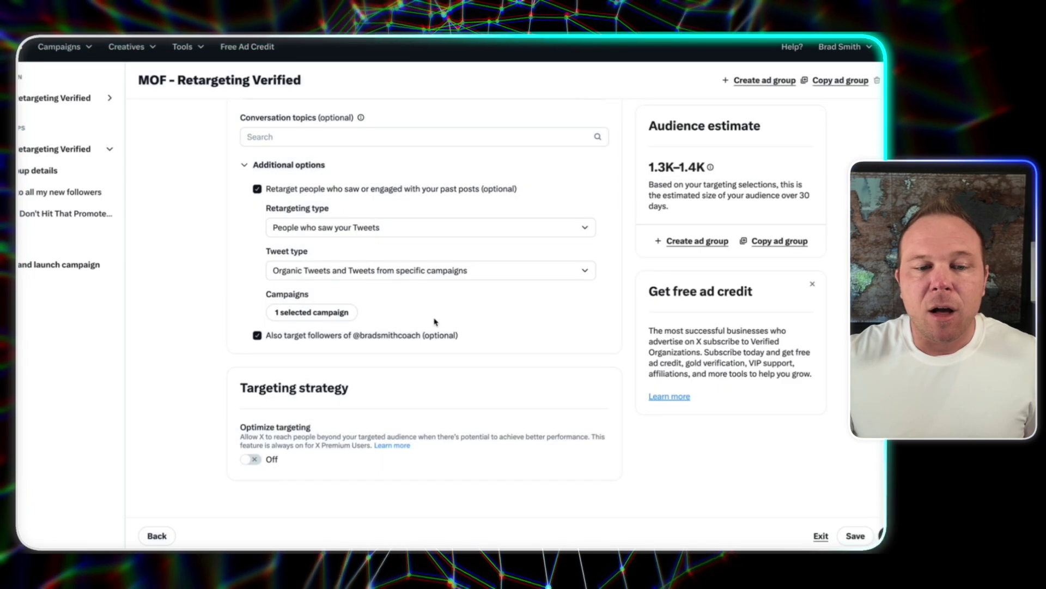
Check follower targeting, the 1.3K–1.4K estimate and Optimize targeting, then open 'Hello to all my new followers'.
{"action": "left_click_drag", "start_coordinate": [457, 335], "coordinate": [265, 336]}
{"action": "left_click_drag", "start_coordinate": [647, 168], "coordinate": [707, 172]}
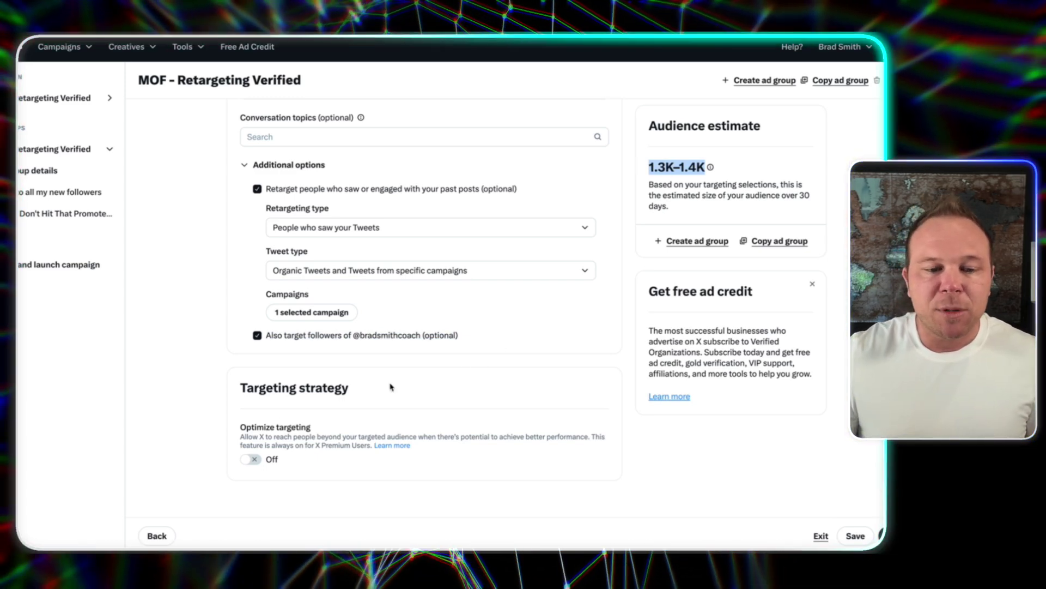
{"action": "left_click_drag", "start_coordinate": [222, 429], "coordinate": [376, 431]}
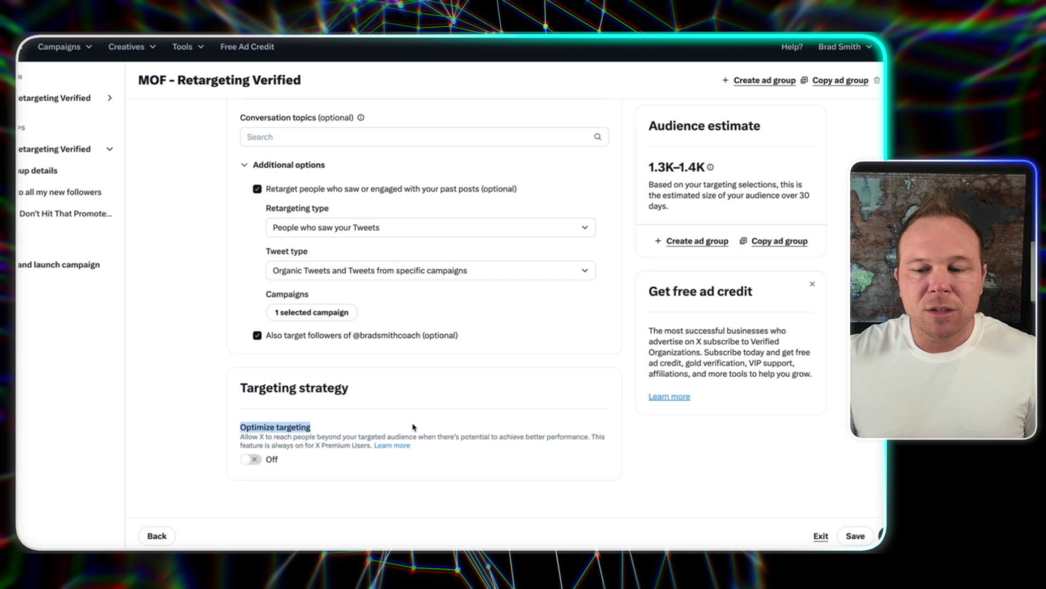
{"action": "left_click", "coordinate": [60, 191]}
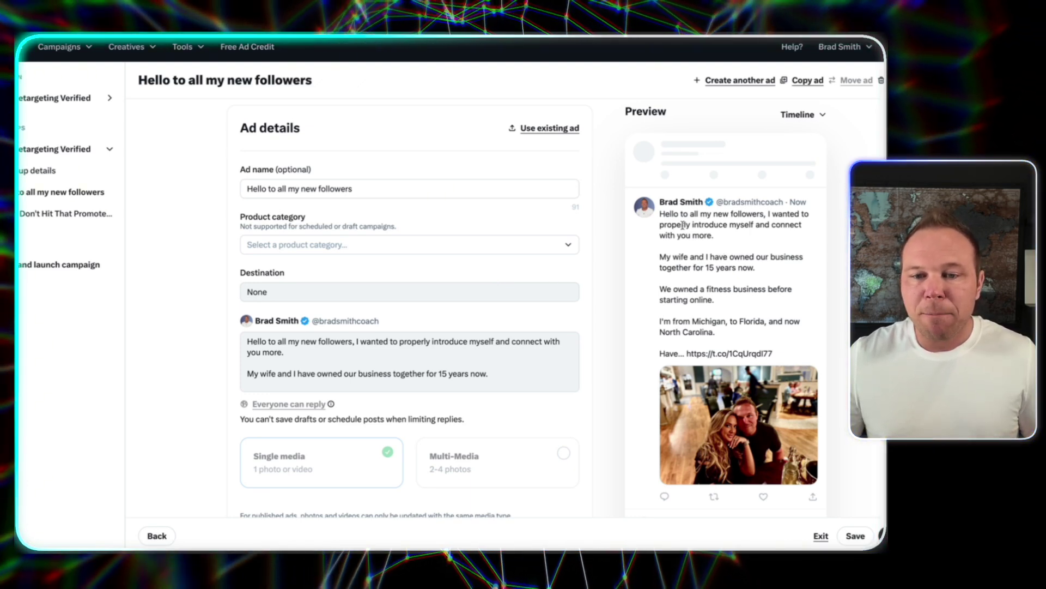
{"action": "left_click_drag", "start_coordinate": [662, 214], "coordinate": [771, 309]}
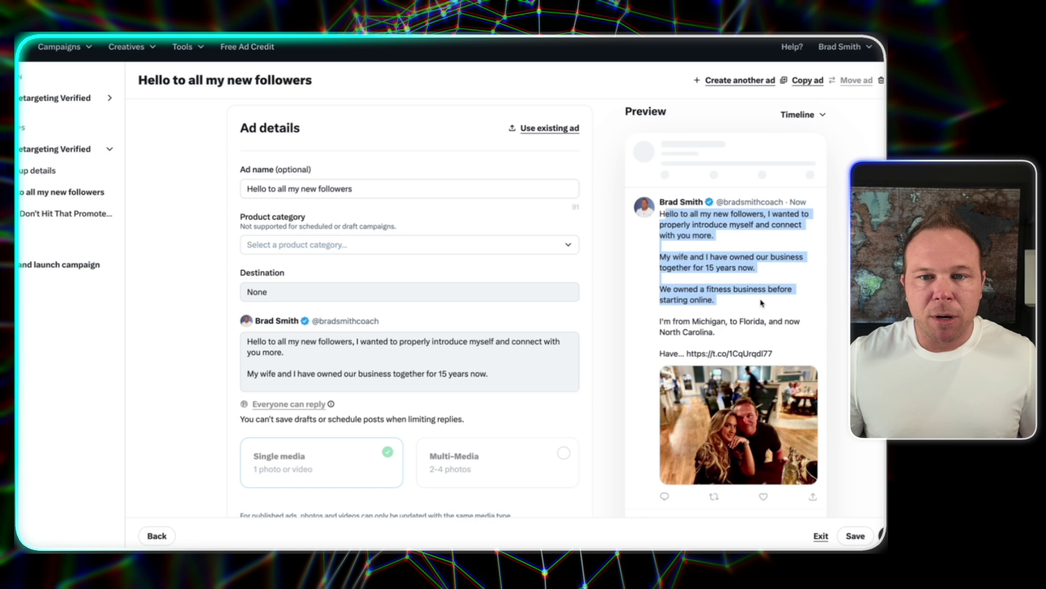
{"action": "left_click", "coordinate": [792, 152]}
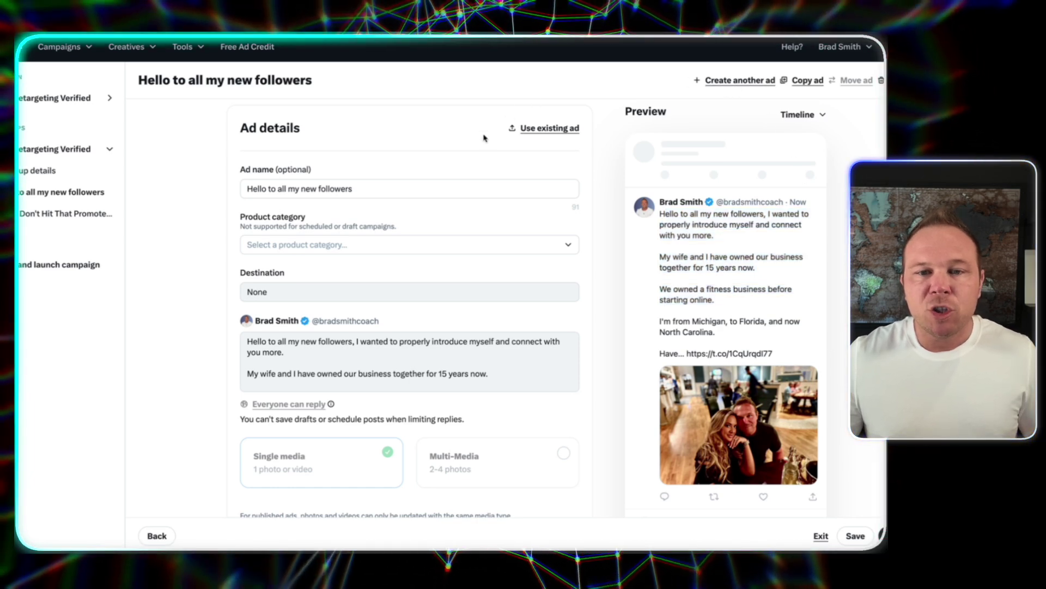
{"action": "left_click", "coordinate": [553, 130]}
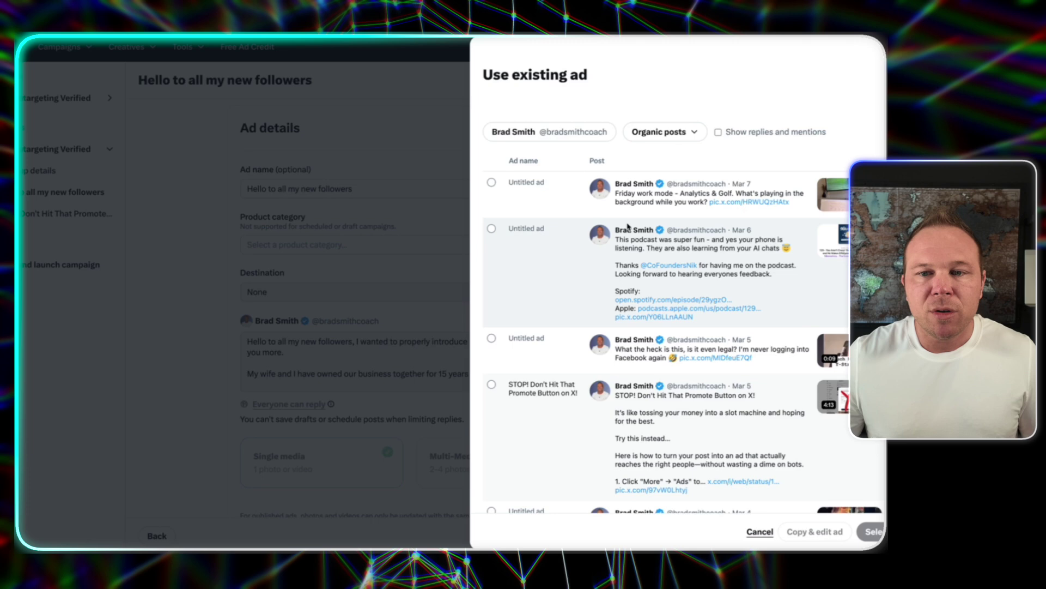
{"action": "key", "text": "Escape"}
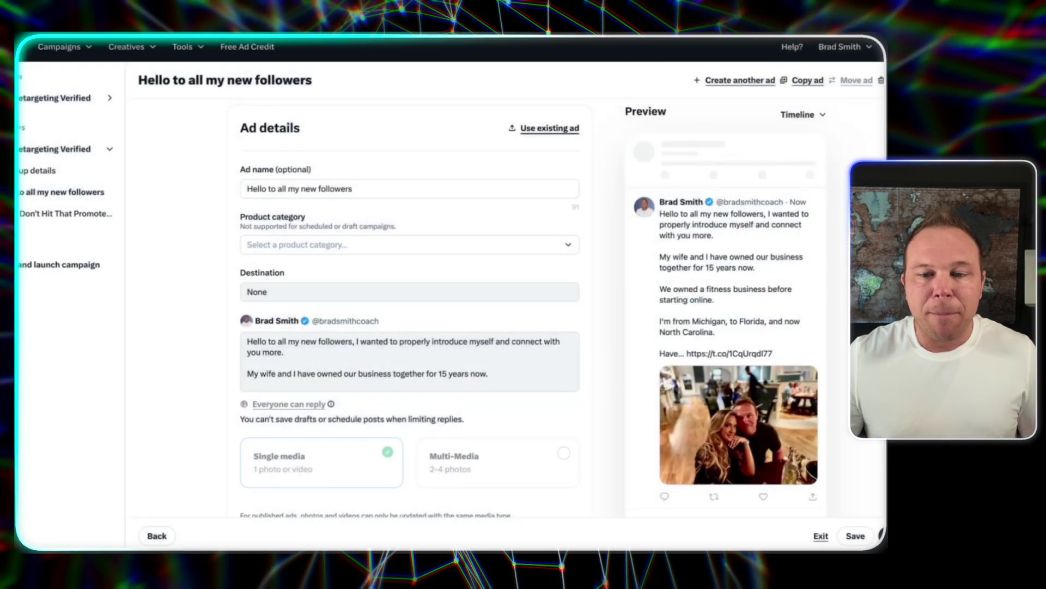
{"action": "scroll", "coordinate": [684, 381], "scroll_direction": "down", "scroll_amount": 2}
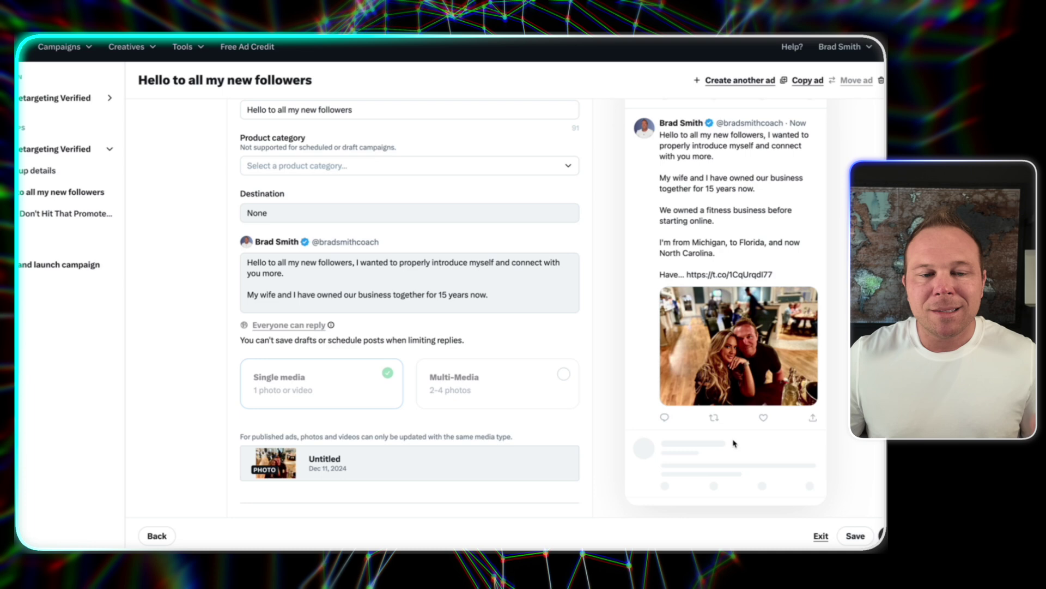
{"action": "scroll", "coordinate": [730, 441], "scroll_direction": "up", "scroll_amount": 2}
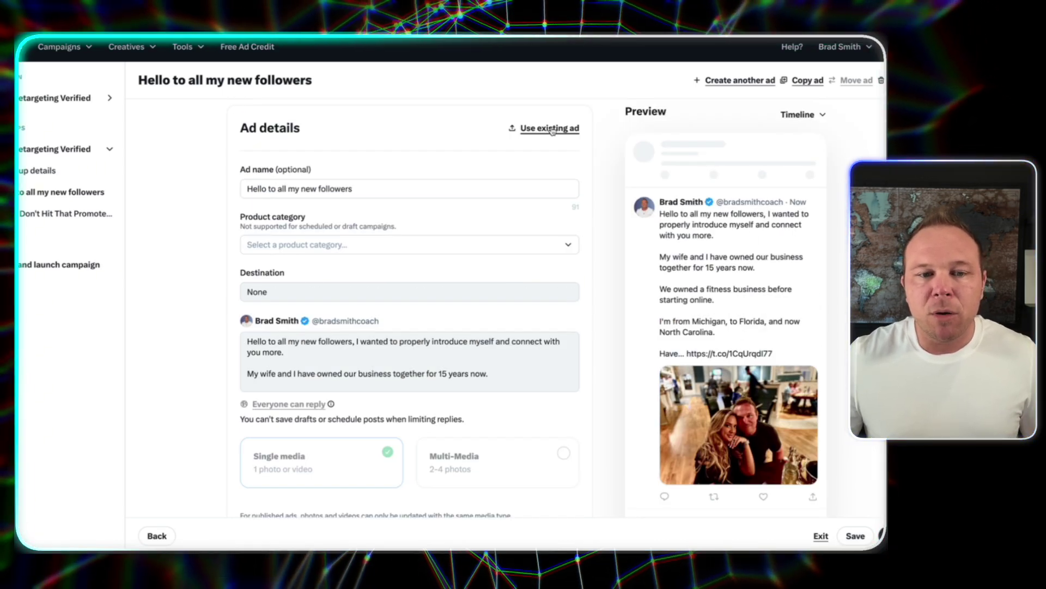
{"action": "left_click_drag", "start_coordinate": [481, 367], "coordinate": [247, 341]}
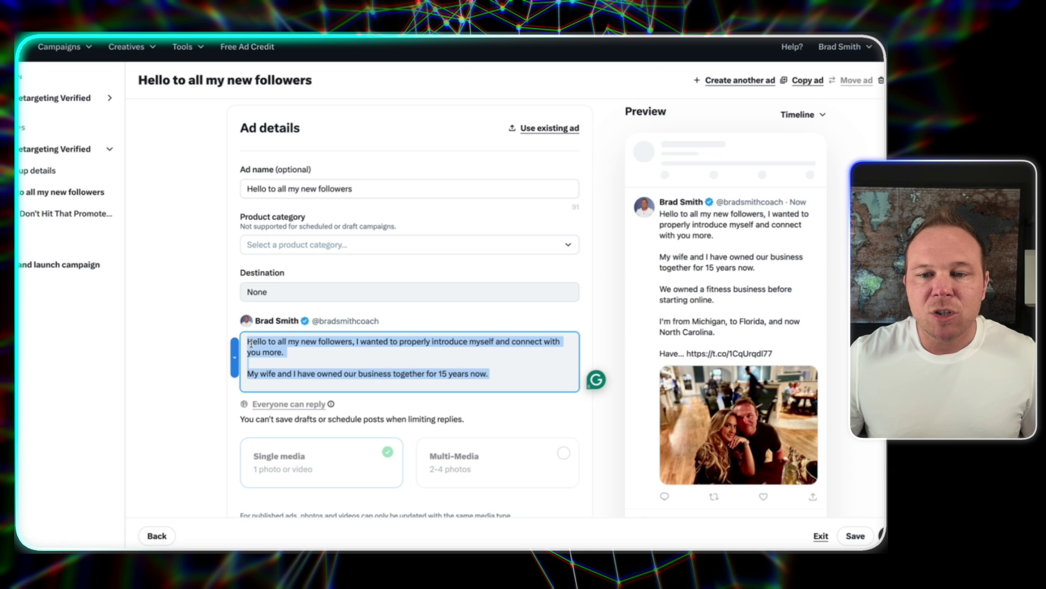
{"action": "left_click", "coordinate": [82, 215]}
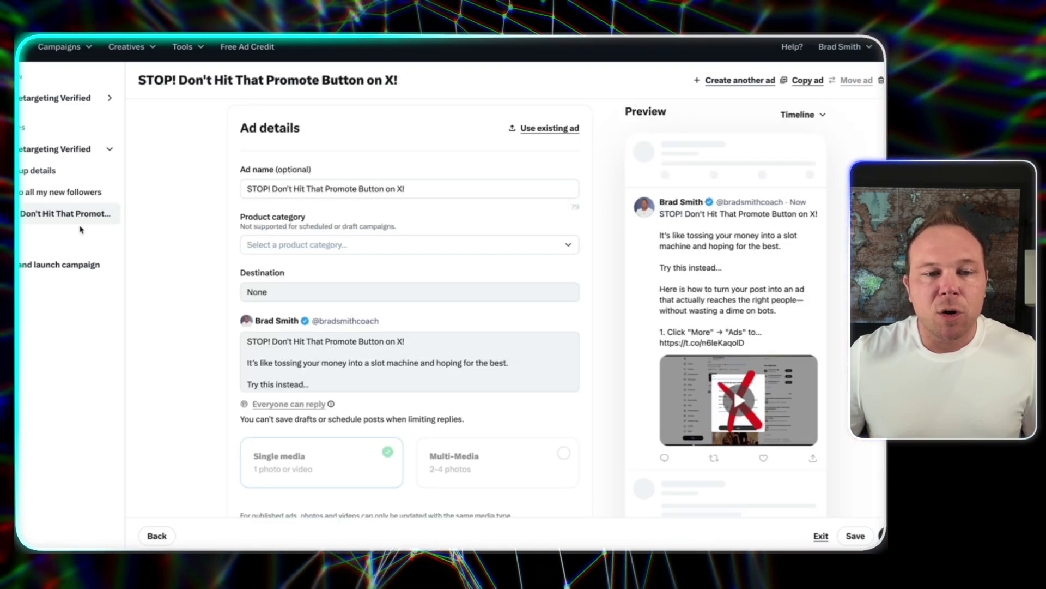
{"action": "scroll", "coordinate": [191, 248], "scroll_direction": "down", "scroll_amount": 1}
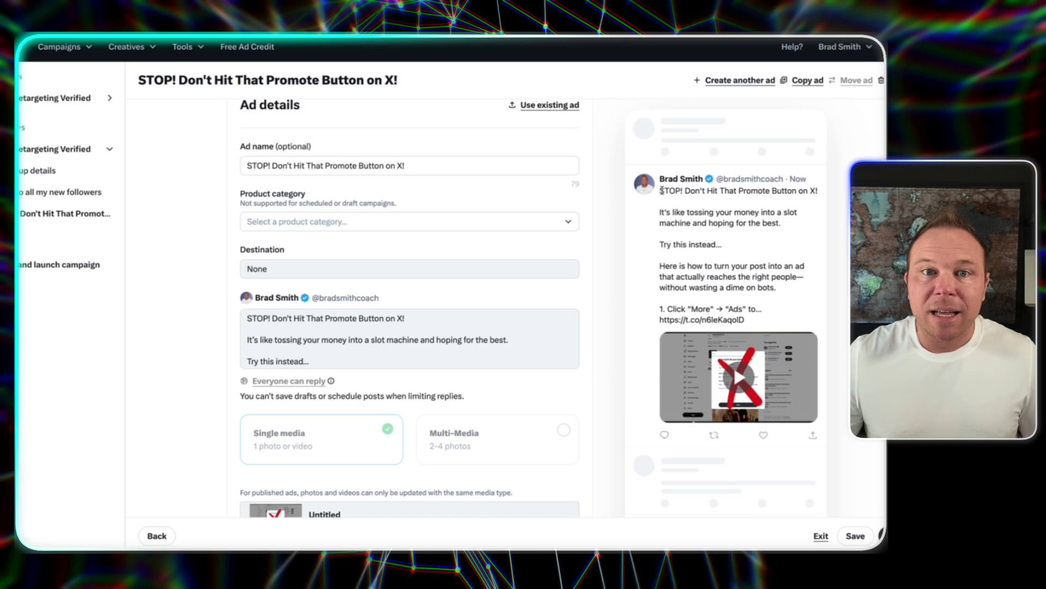
{"action": "left_click_drag", "start_coordinate": [670, 191], "coordinate": [772, 281]}
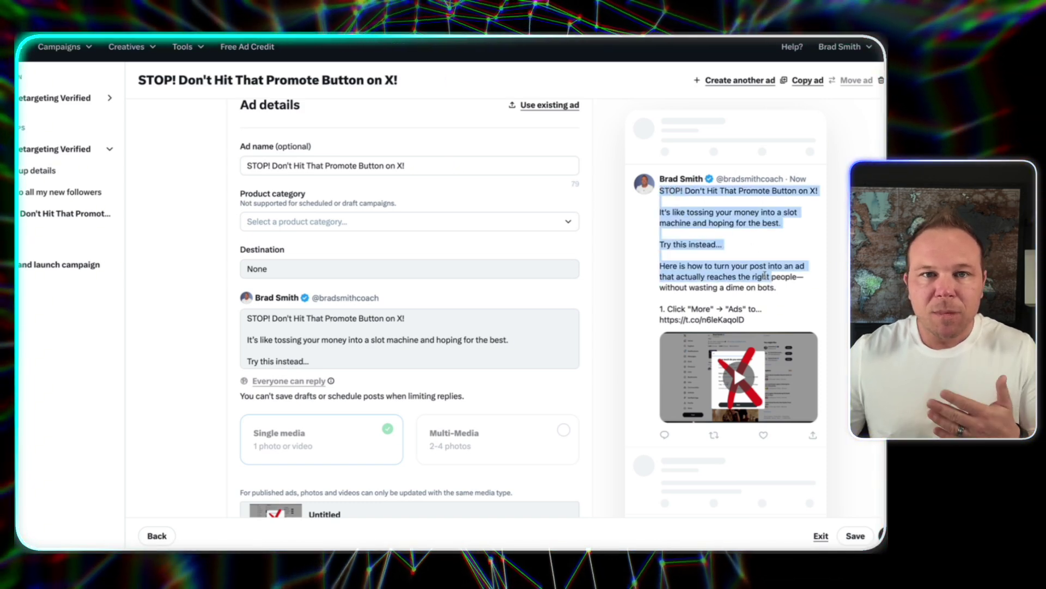
{"action": "left_click", "coordinate": [736, 275]}
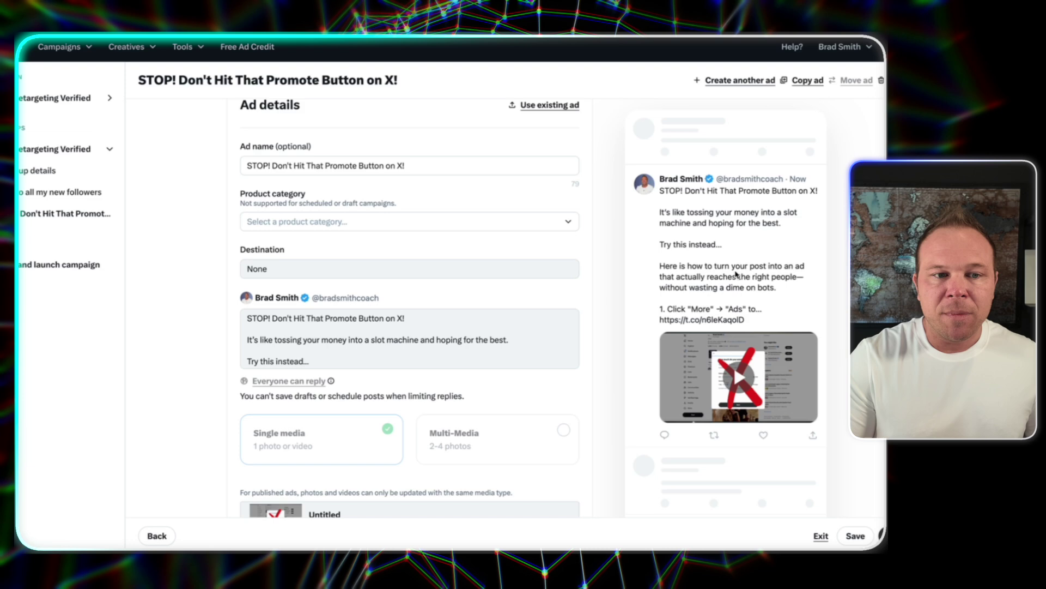
{"action": "left_click", "coordinate": [48, 192]}
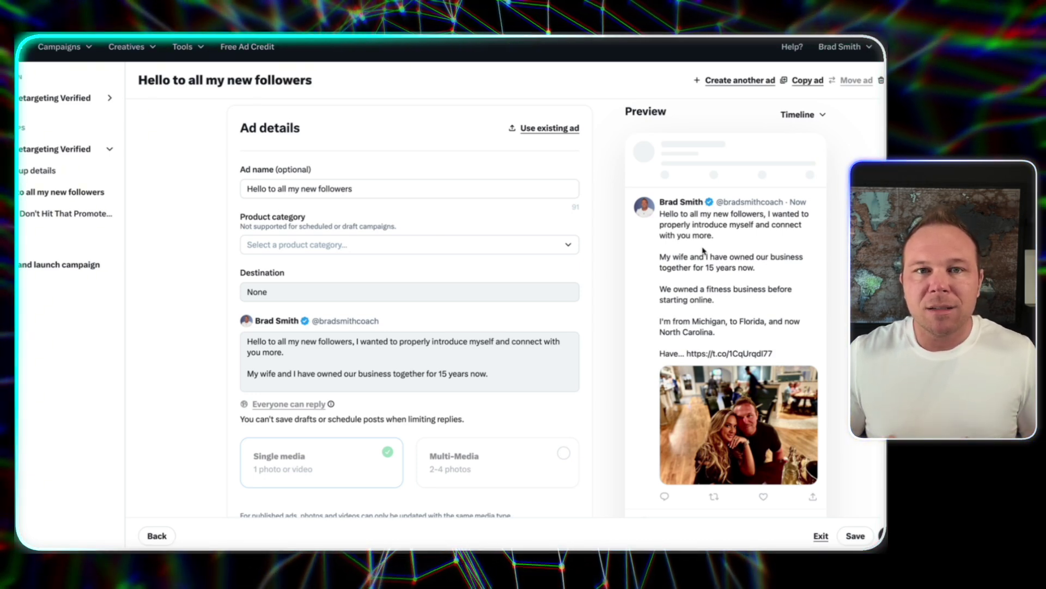
Add a new ad to the group using the existing Friday work mode post.
{"action": "left_click", "coordinate": [716, 82]}
{"action": "left_click", "coordinate": [566, 128]}
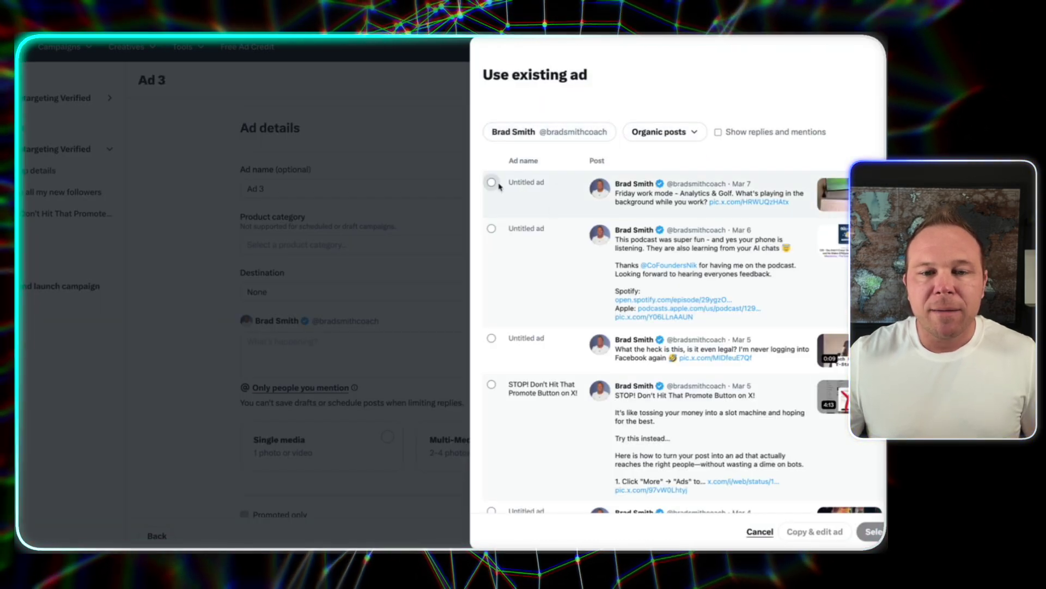
{"action": "left_click", "coordinate": [873, 532]}
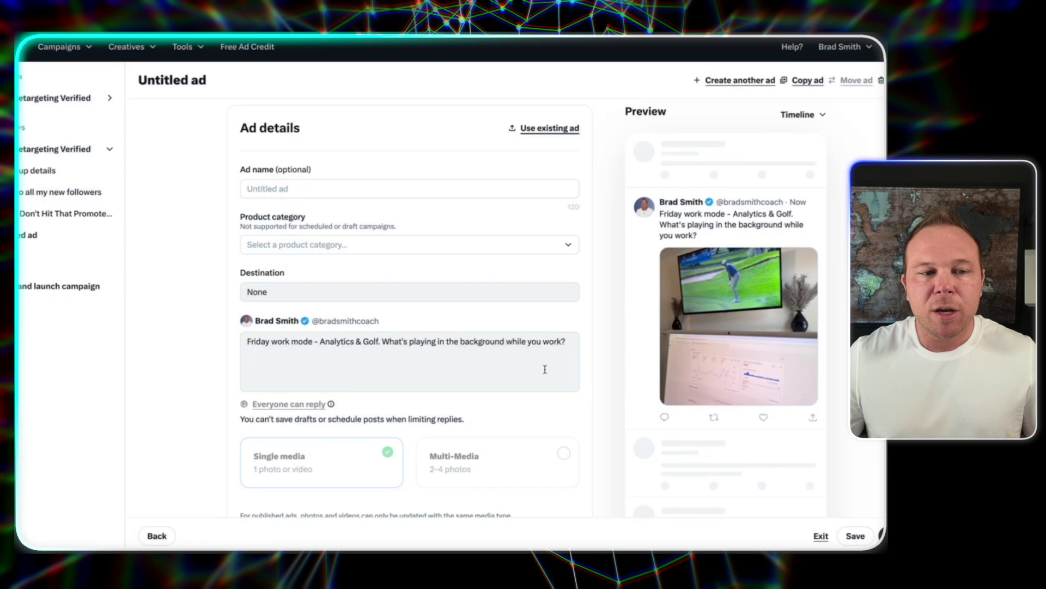
Add a fourth ad using the existing Mar 4 'Mission accomplished' post.
{"action": "left_click", "coordinate": [736, 81]}
{"action": "left_click", "coordinate": [551, 128]}
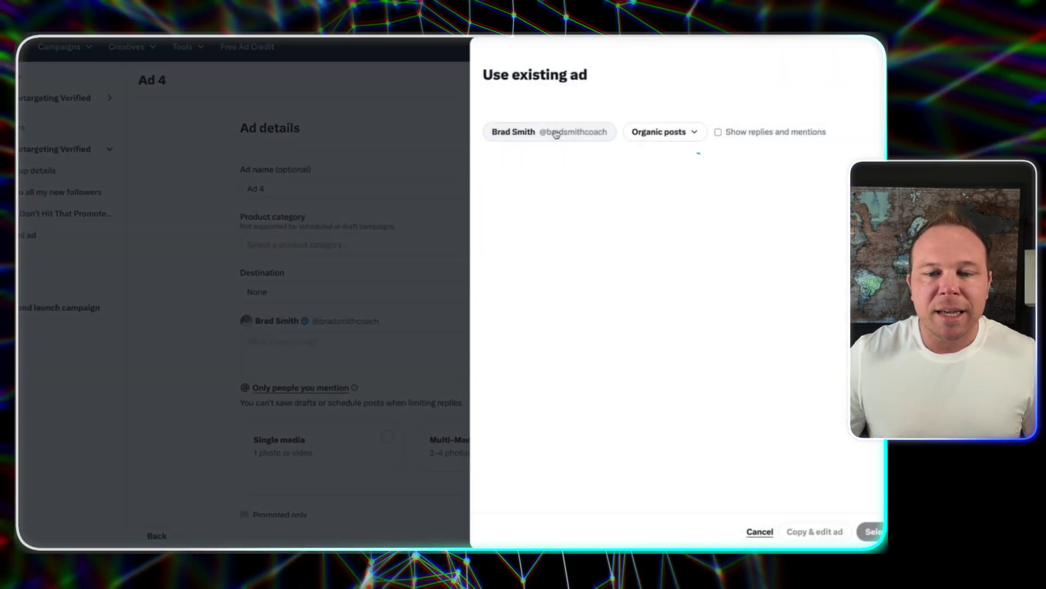
{"action": "scroll", "coordinate": [628, 320], "scroll_direction": "down", "scroll_amount": 6}
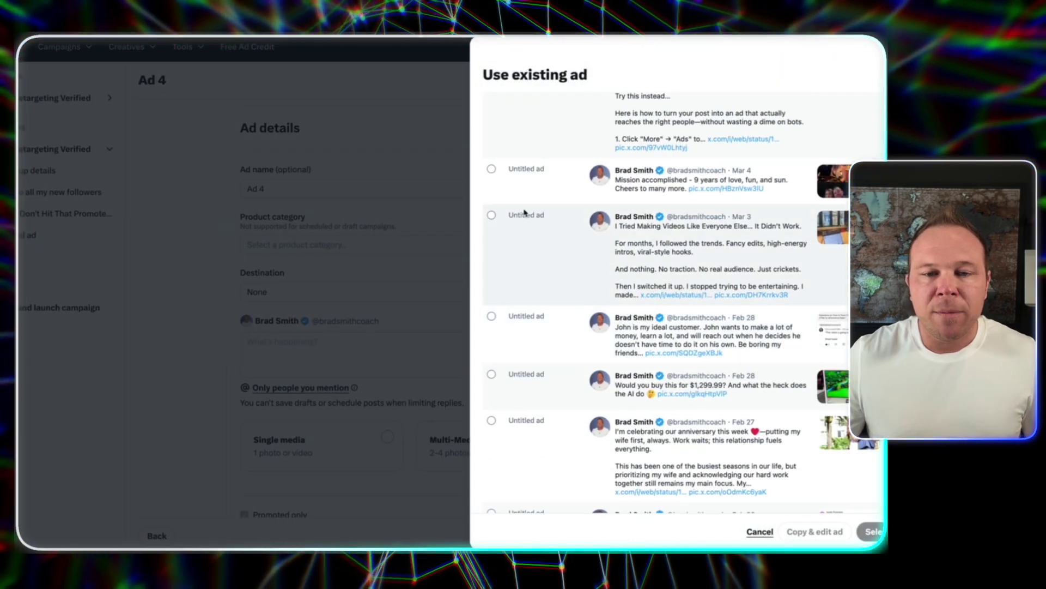
{"action": "left_click", "coordinate": [874, 532]}
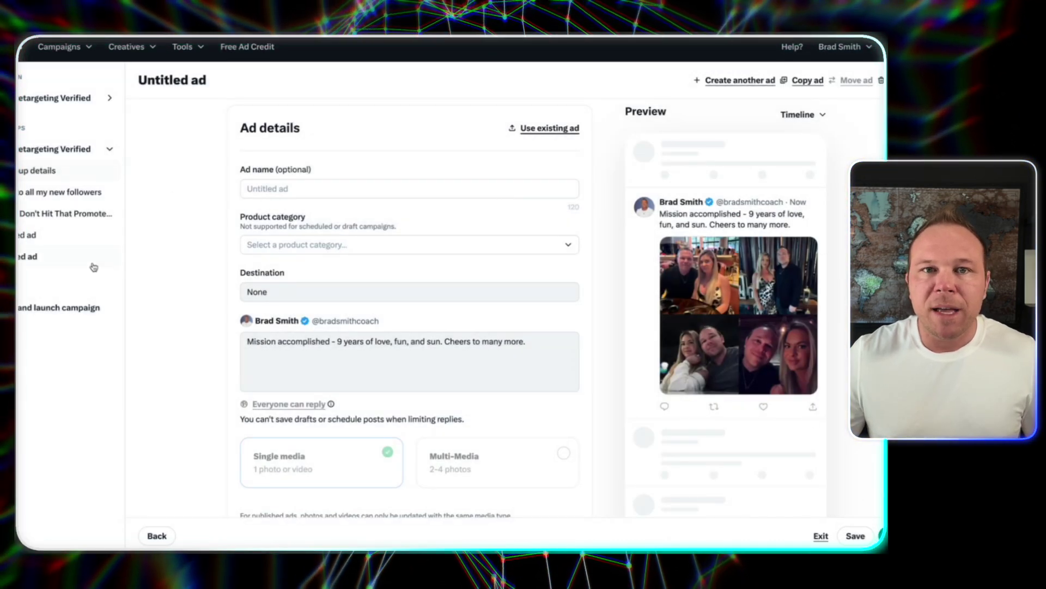